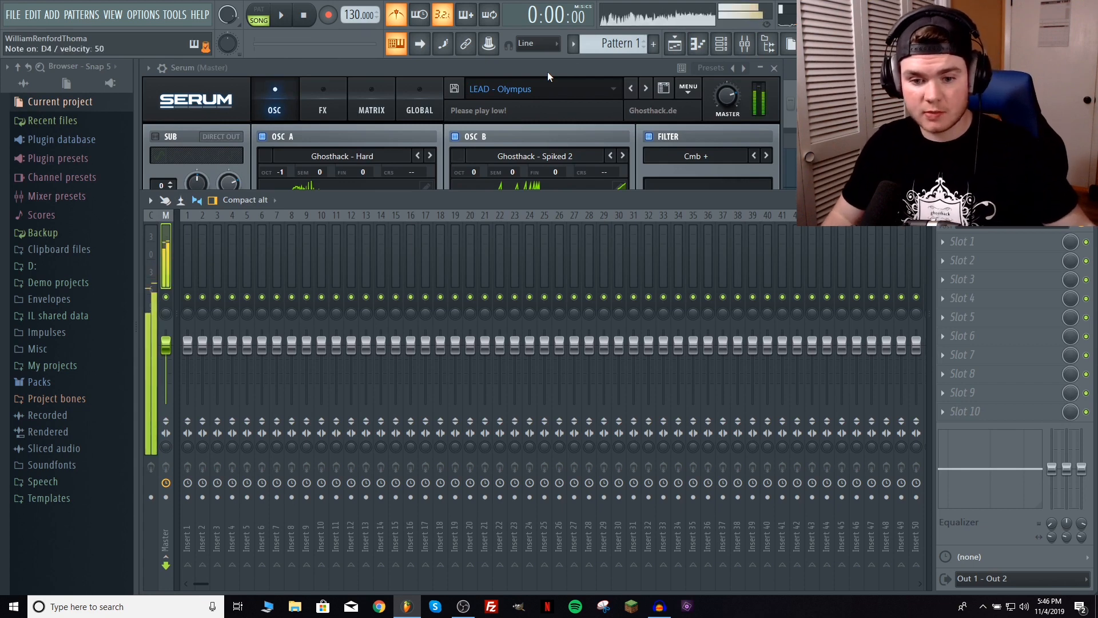
- Reorder the effects chain so that Distortion, Chorus, Compressor and Reverb come first
{"action": "left_click", "coordinate": [547, 71]}
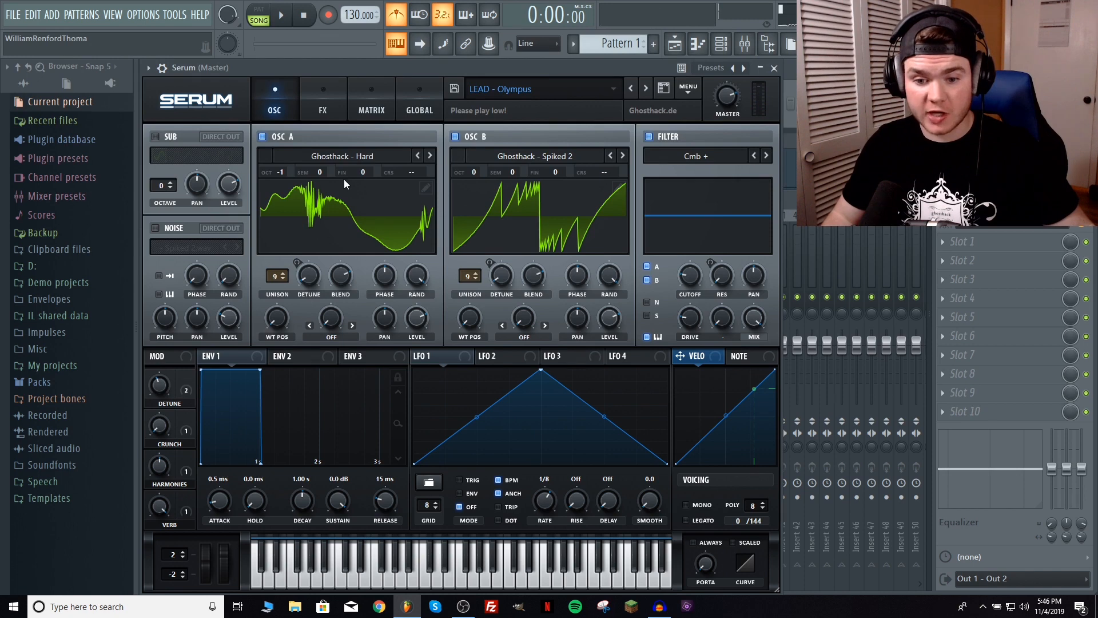
{"action": "left_click", "coordinate": [323, 108]}
{"action": "left_click_drag", "start_coordinate": [191, 222], "coordinate": [195, 142]}
{"action": "left_click_drag", "start_coordinate": [196, 180], "coordinate": [196, 161]}
{"action": "left_click_drag", "start_coordinate": [187, 259], "coordinate": [189, 189]}
{"action": "left_click_drag", "start_coordinate": [187, 288], "coordinate": [188, 202]}
- Turn off the Reverb, Compressor, Chorus and Distortion effects and return to the oscillator page
{"action": "left_click", "coordinate": [158, 198]}
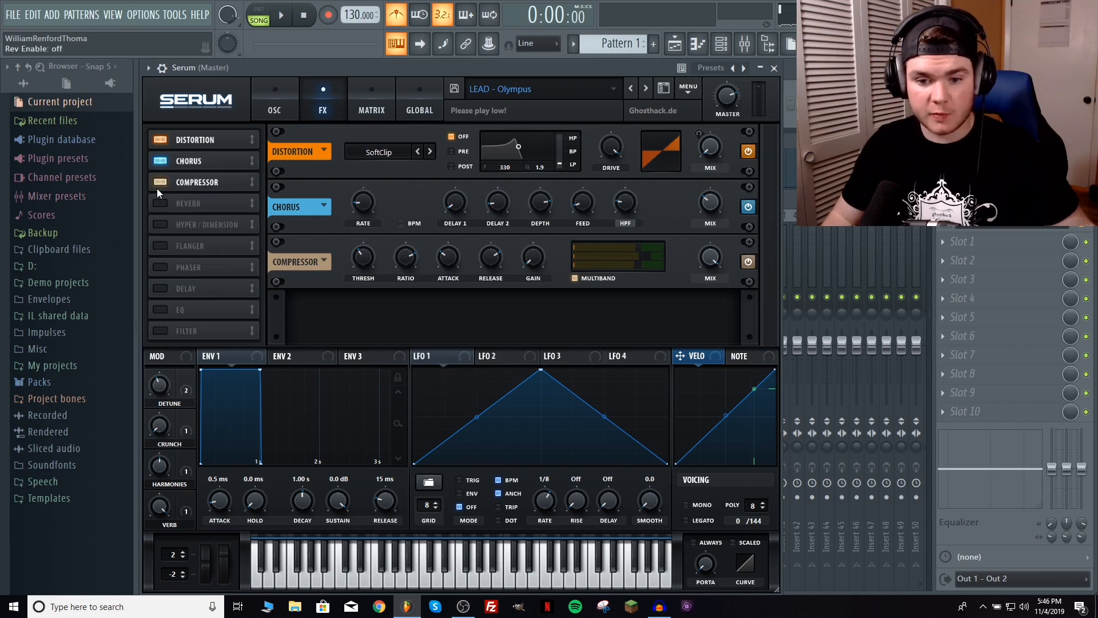
{"action": "left_click", "coordinate": [160, 182]}
{"action": "left_click", "coordinate": [160, 160]}
{"action": "left_click", "coordinate": [160, 140]}
{"action": "left_click", "coordinate": [274, 100]}
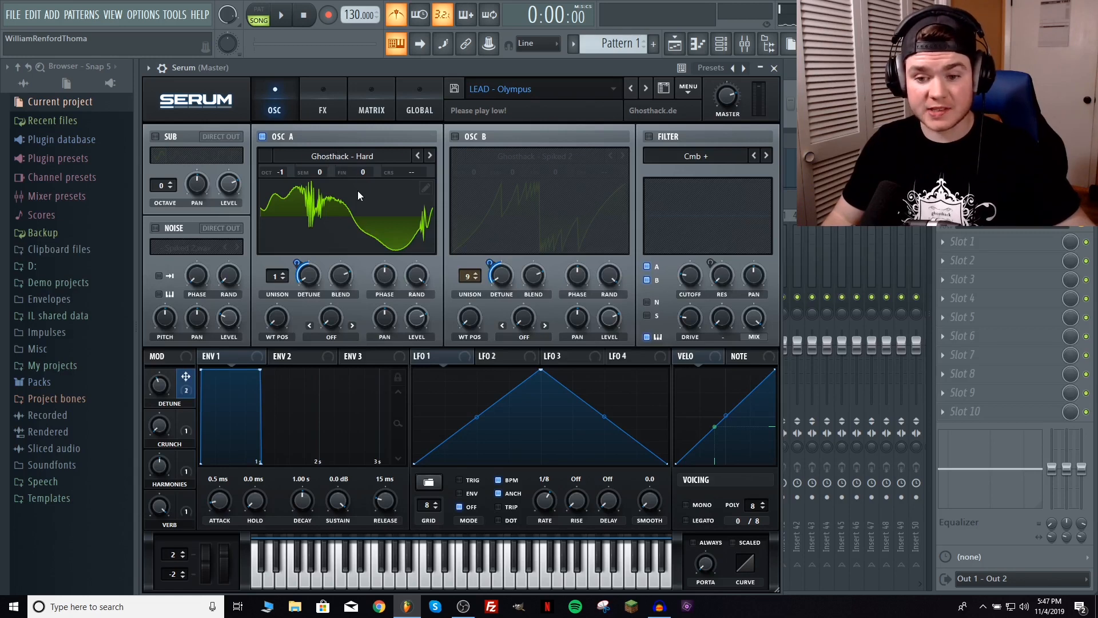
- Set oscillator A's unison to 9 voices with the Ghosthack - Hard wavetable
{"action": "left_click", "coordinate": [351, 207]}
{"action": "left_click", "coordinate": [352, 207]}
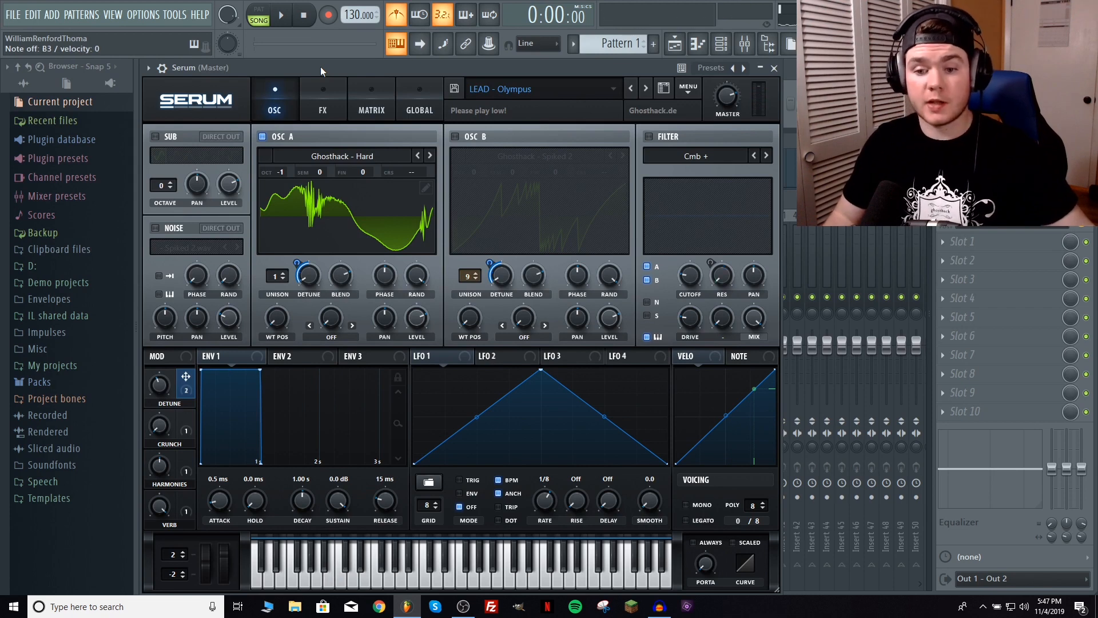
{"action": "left_click", "coordinate": [329, 220]}
{"action": "left_click", "coordinate": [318, 226]}
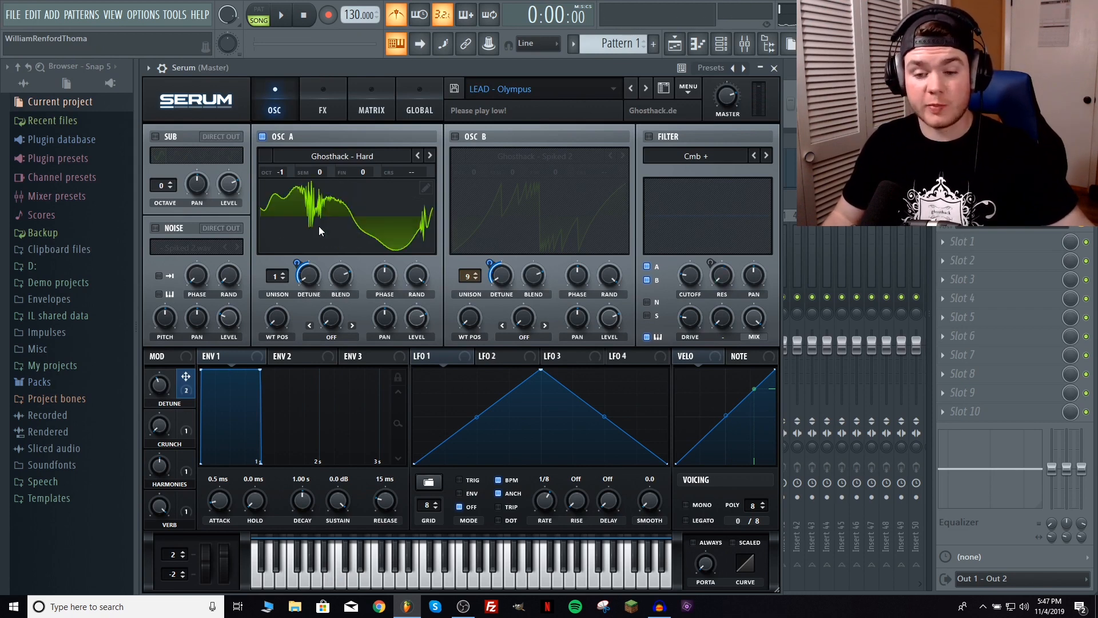
{"action": "left_click_drag", "start_coordinate": [283, 280], "coordinate": [292, 189]}
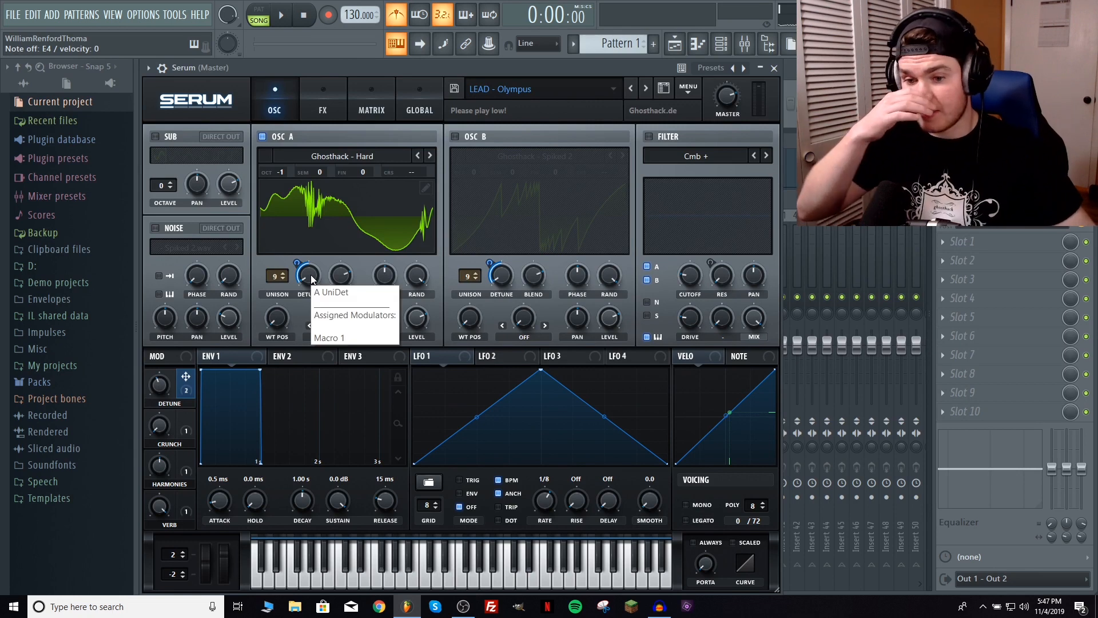
- Switch the sounding oscillator from A to B and reduce B's unison to 1 voice
{"action": "left_click", "coordinate": [457, 136]}
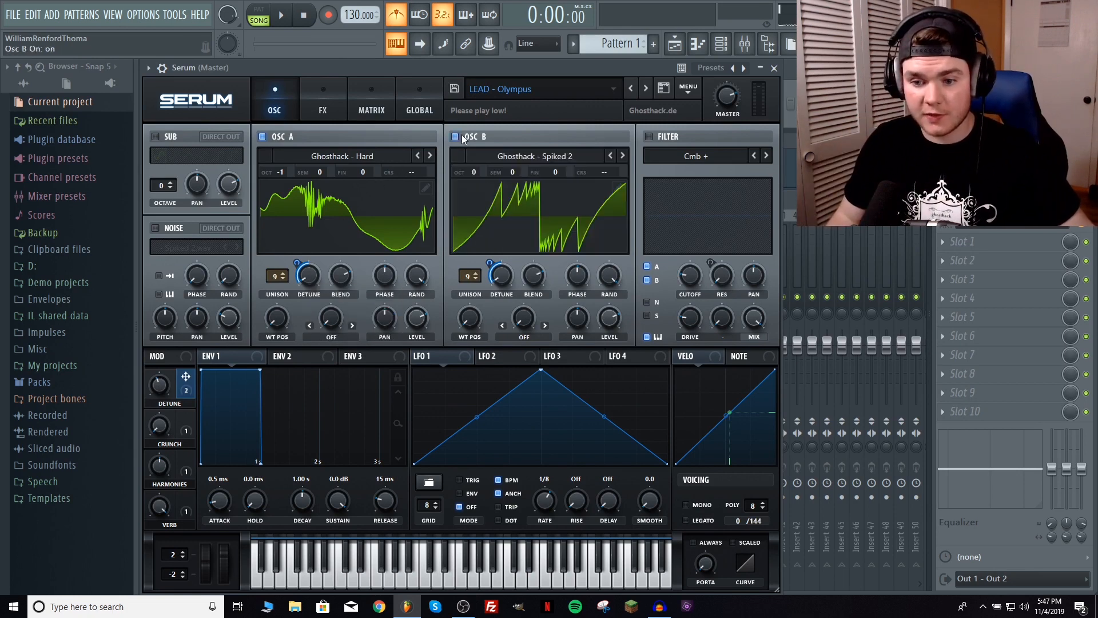
{"action": "left_click", "coordinate": [263, 136]}
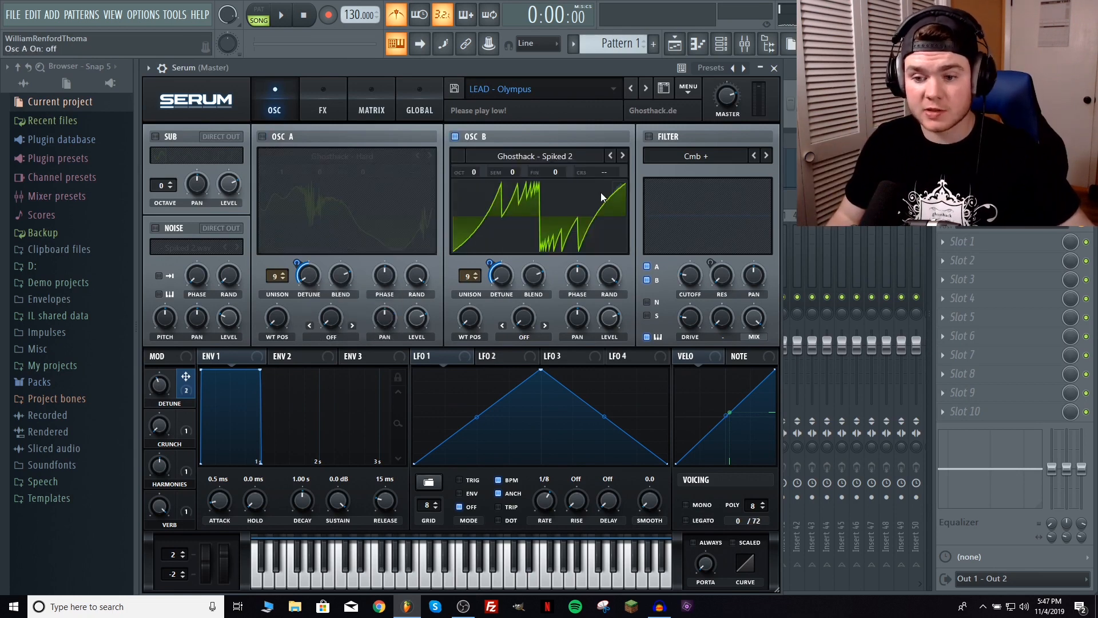
{"action": "left_click_drag", "start_coordinate": [476, 279], "coordinate": [470, 345]}
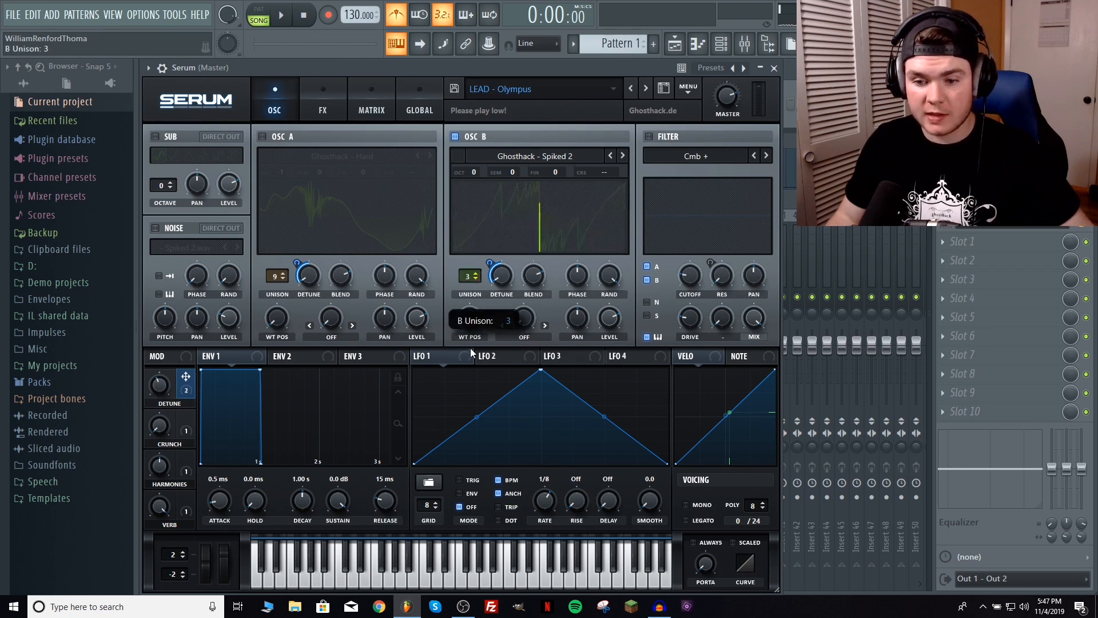
{"action": "left_click_drag", "start_coordinate": [464, 382], "coordinate": [461, 386]}
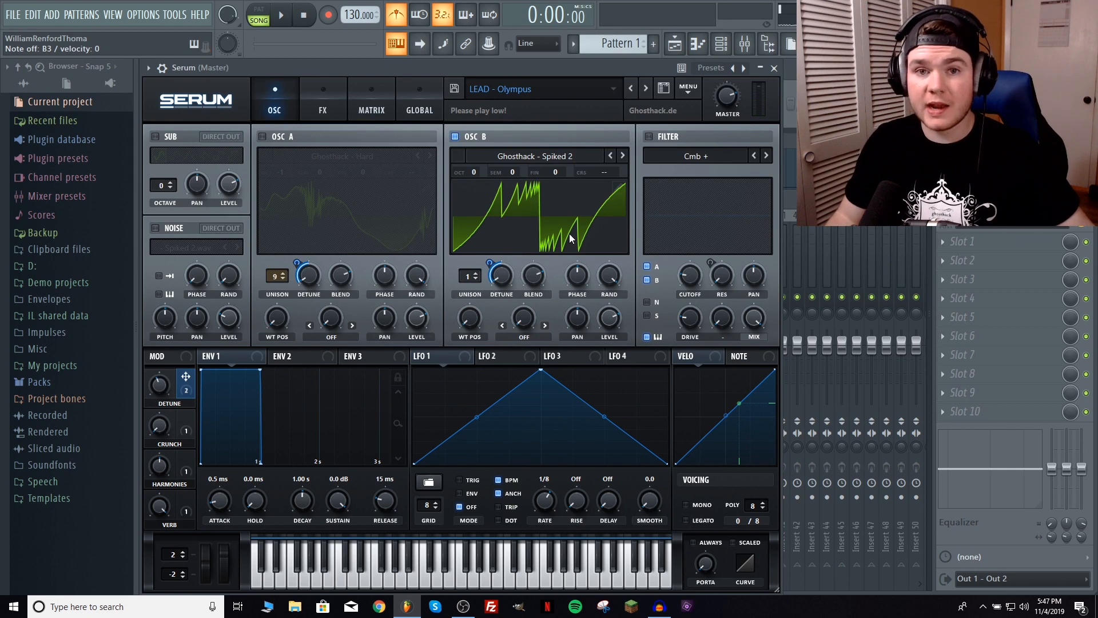
- Set oscillator B's unison back to 9 voices and turn oscillator A back on
{"action": "left_click_drag", "start_coordinate": [470, 275], "coordinate": [480, 180]}
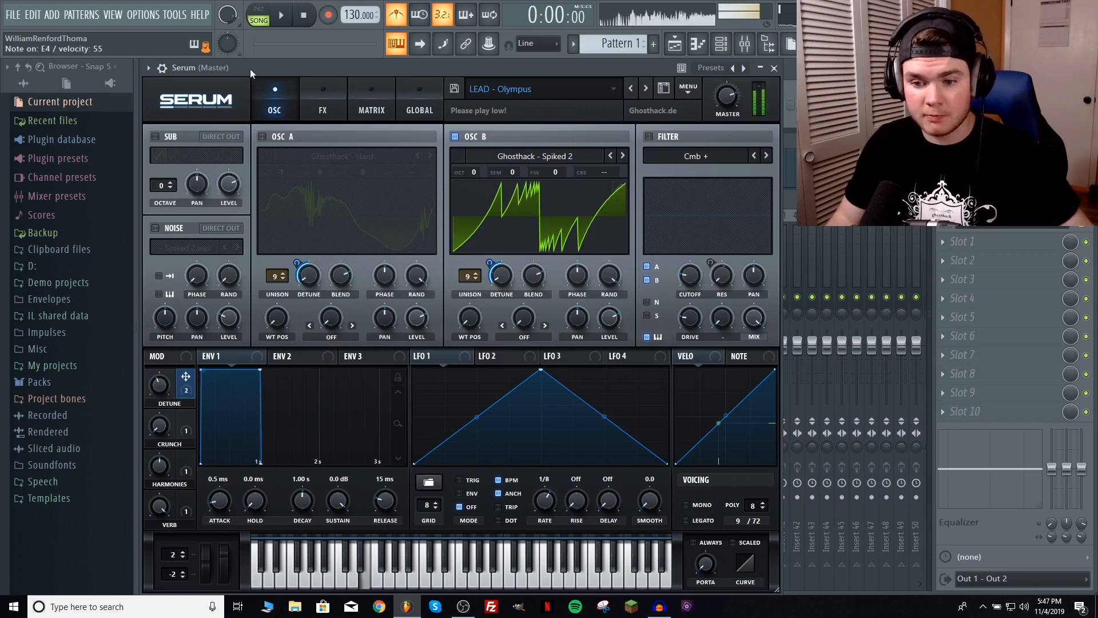
{"action": "left_click", "coordinate": [262, 136]}
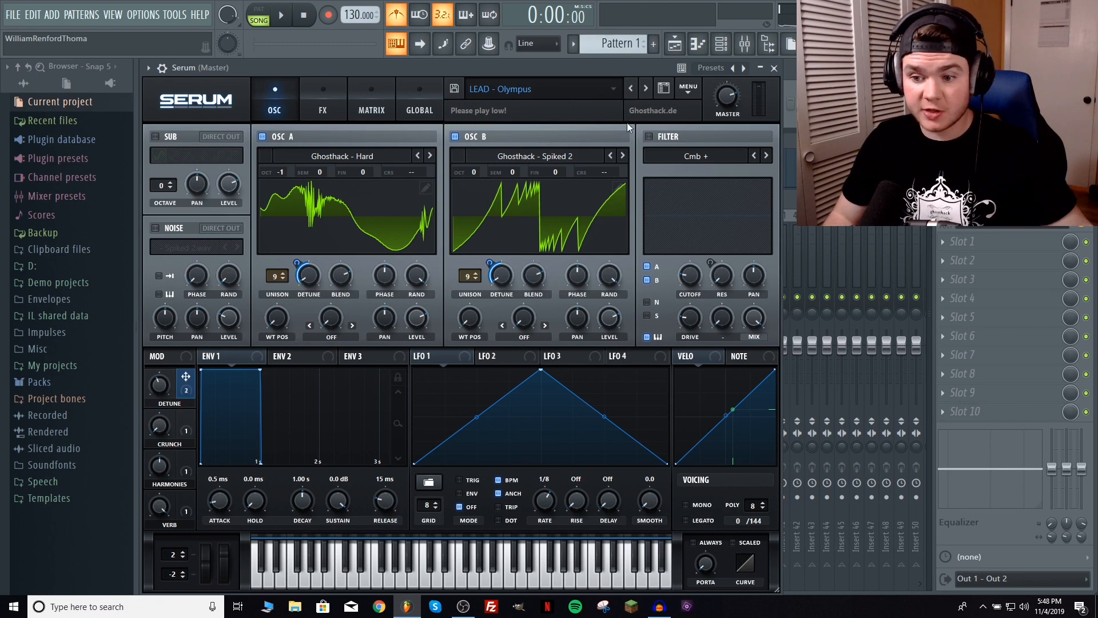
- Turn on the filter and look through the Flanges filter types, keeping Cmb + selected
{"action": "left_click", "coordinate": [649, 136]}
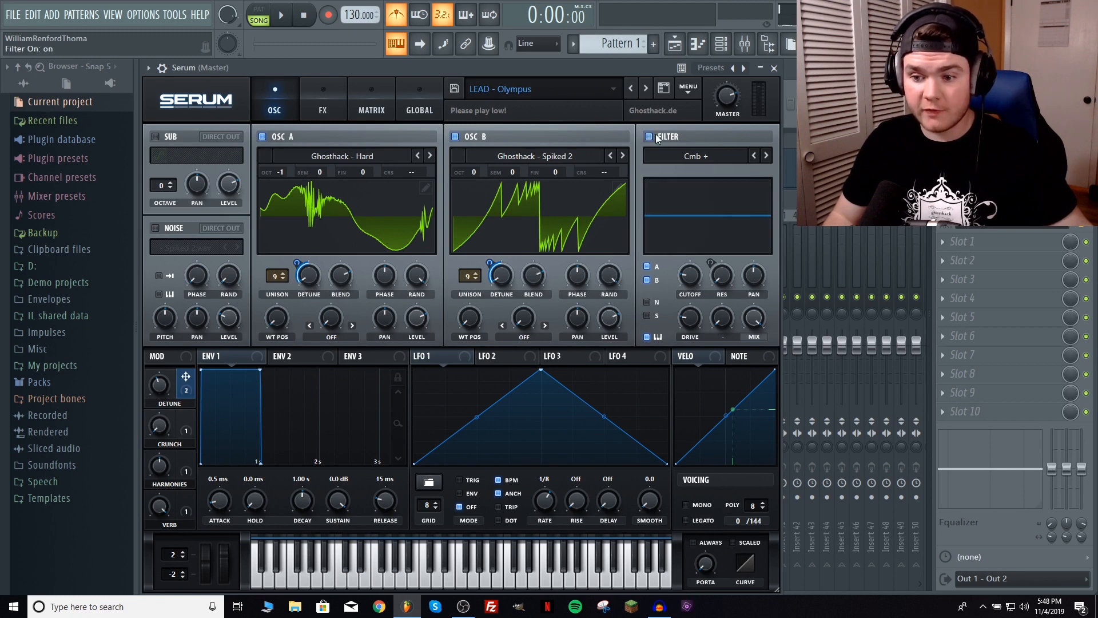
{"action": "left_click", "coordinate": [705, 155]}
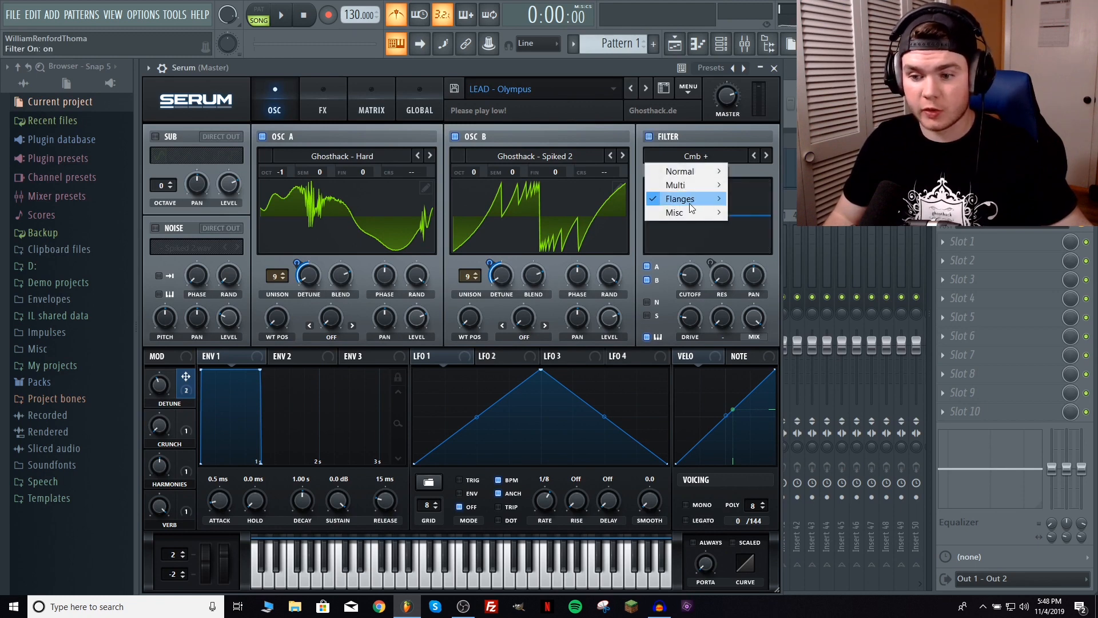
{"action": "mouse_move", "coordinate": [688, 200]}
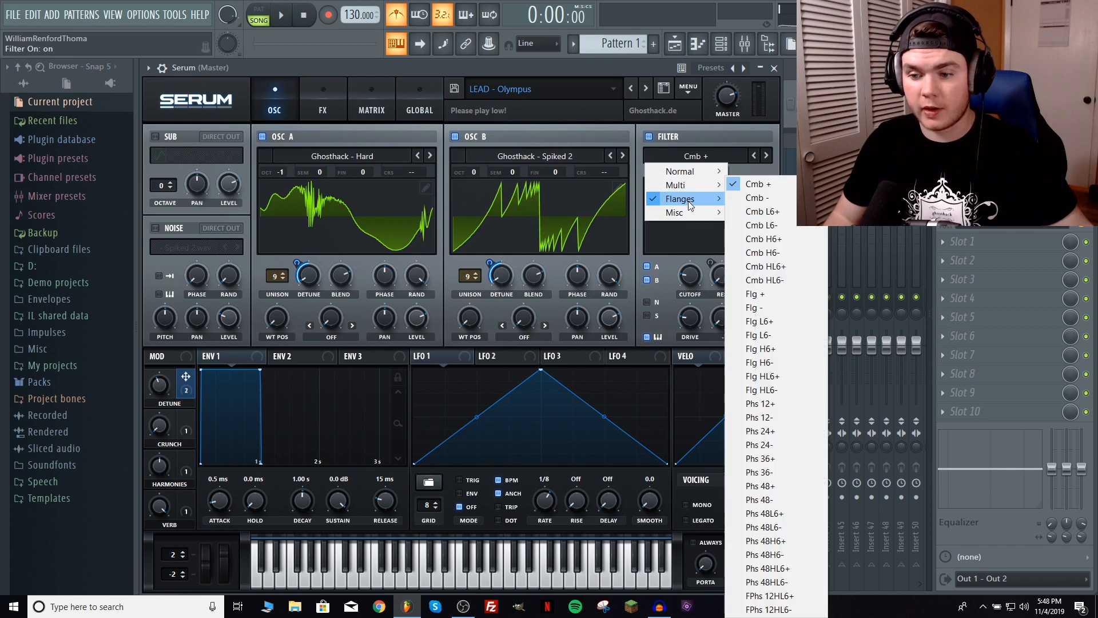
{"action": "left_click", "coordinate": [635, 69]}
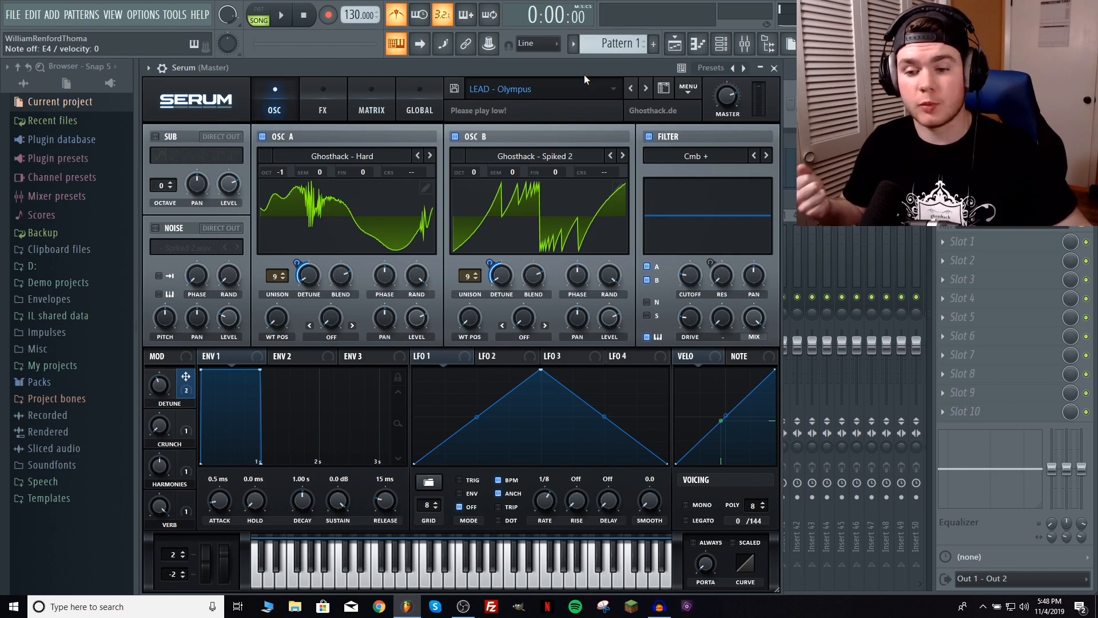
- Sweep the Harmonies macro, which modulates the filter resonance, down to 0% and back up
{"action": "left_click", "coordinate": [693, 278]}
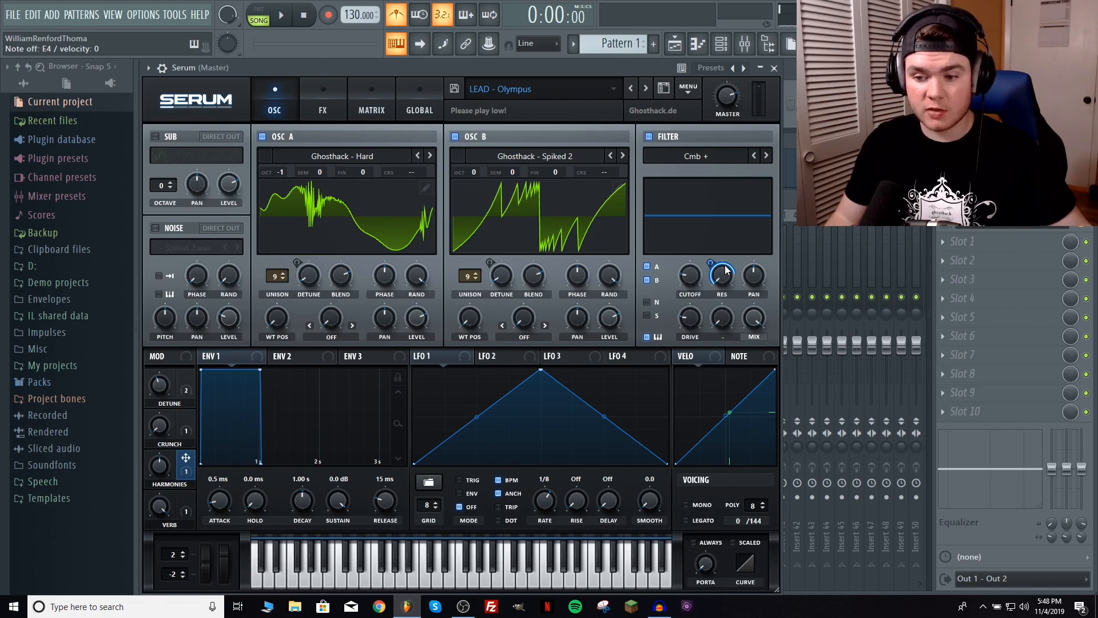
{"action": "left_click", "coordinate": [162, 463]}
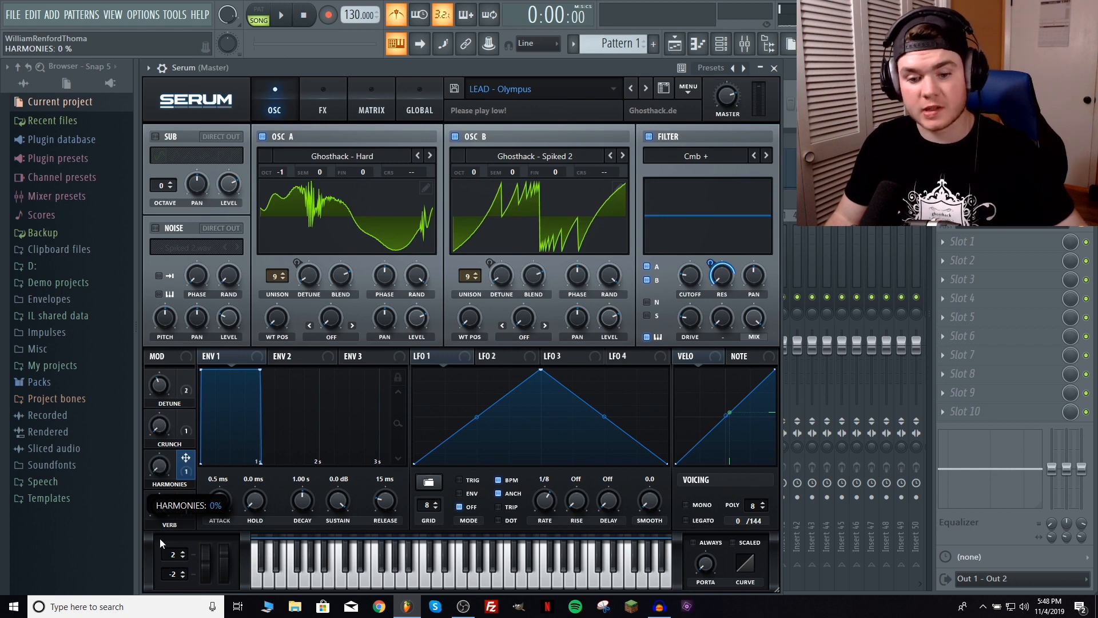
{"action": "left_click_drag", "start_coordinate": [160, 537], "coordinate": [168, 474]}
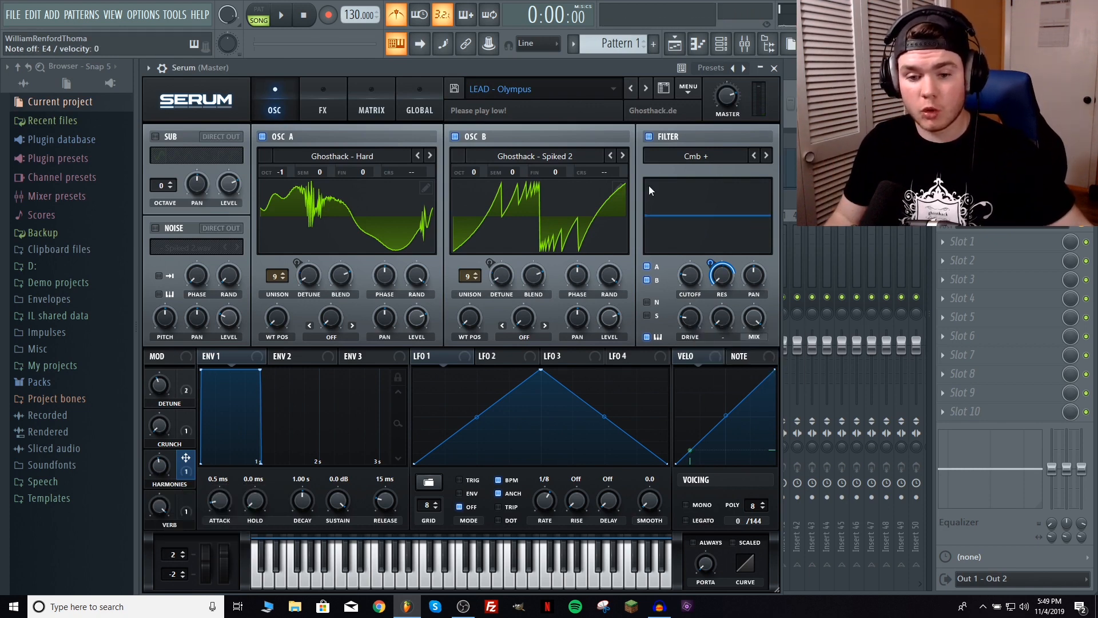
- Turn on the SoftClip Distortion effect and raise its drive to 100%
{"action": "left_click", "coordinate": [316, 88]}
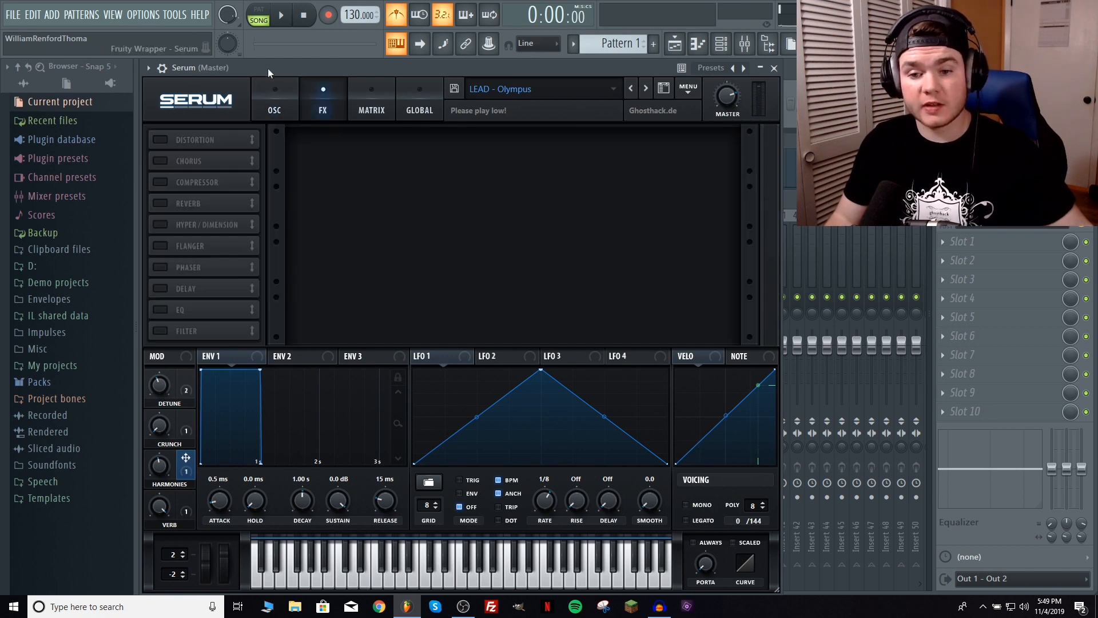
{"action": "left_click", "coordinate": [160, 139]}
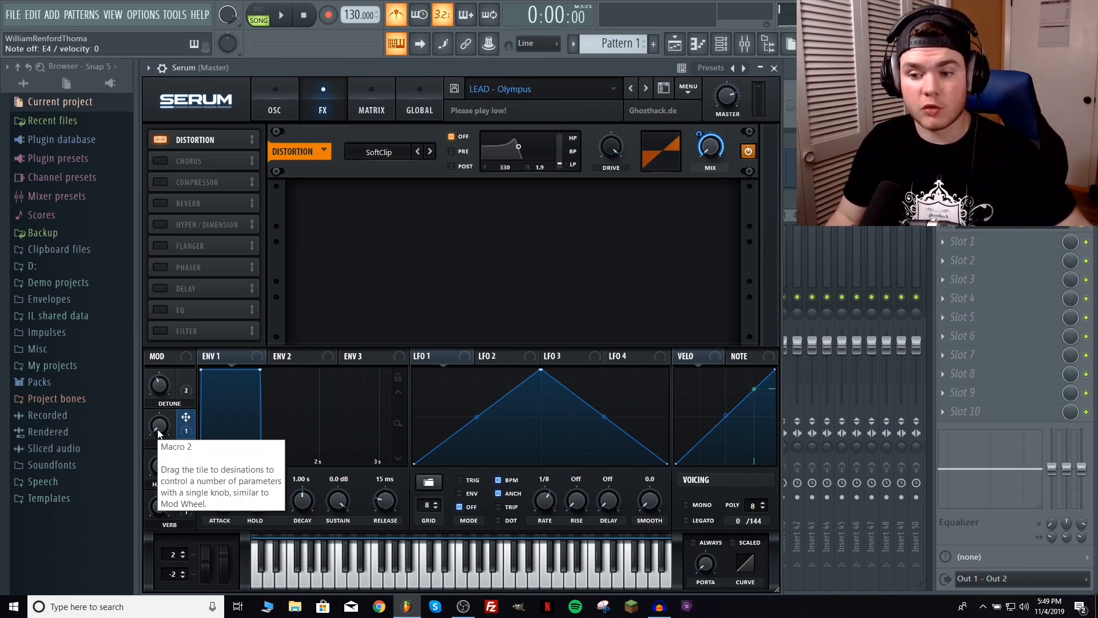
{"action": "left_click_drag", "start_coordinate": [611, 142], "coordinate": [626, 99]}
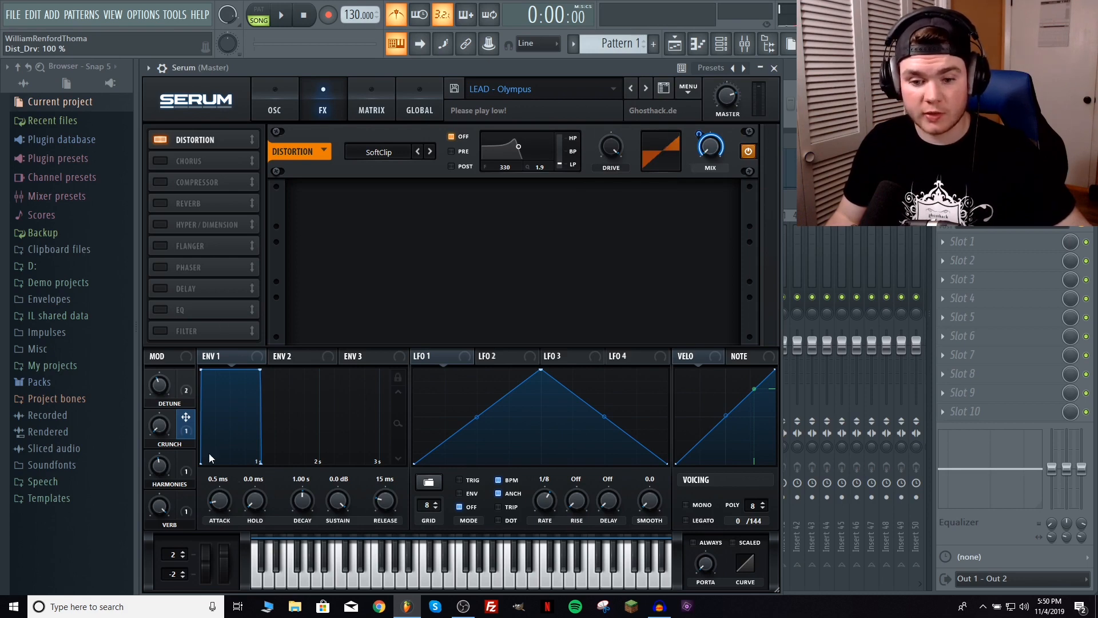
- Sweep the Crunch macro through its range and settle it at 45%
{"action": "left_click_drag", "start_coordinate": [159, 426], "coordinate": [183, 175]}
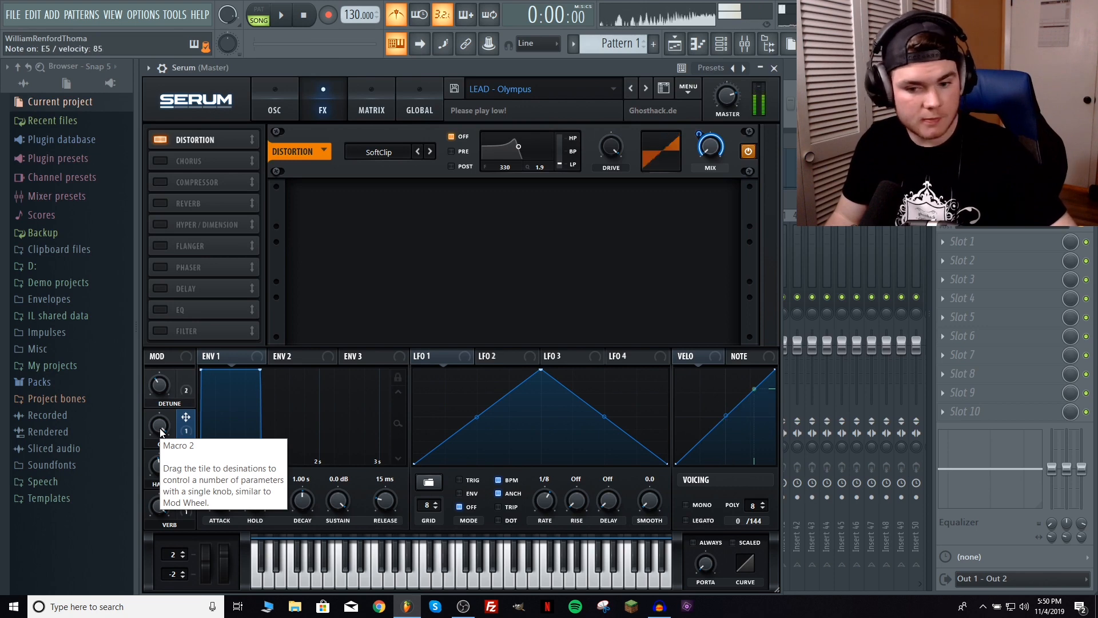
{"action": "left_click_drag", "start_coordinate": [162, 425], "coordinate": [163, 589]}
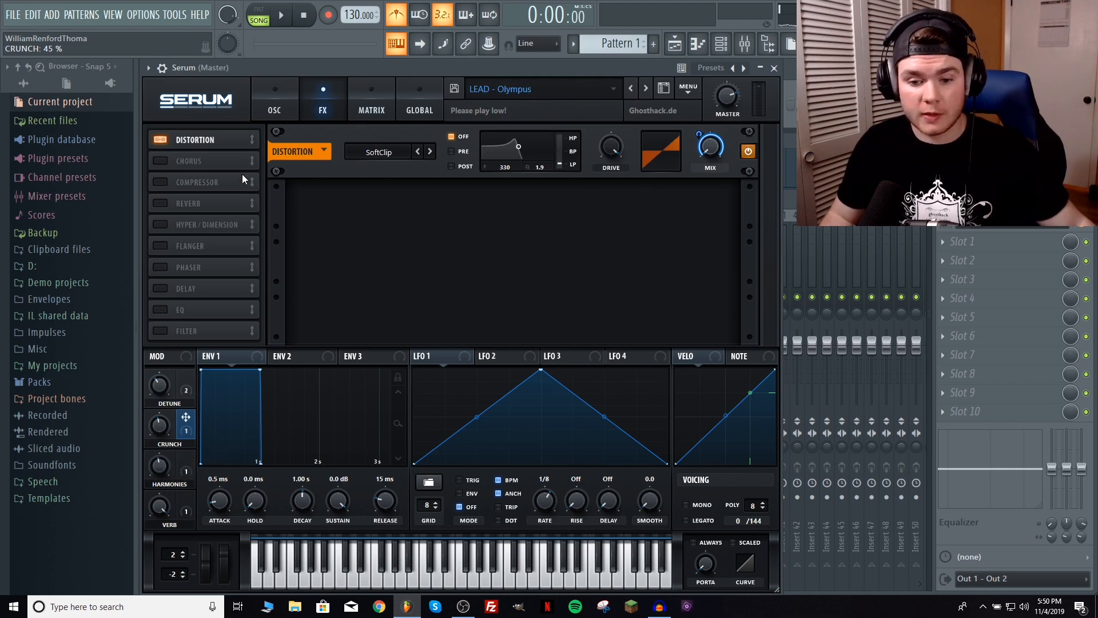
- Turn on the Chorus effect and set its mix to 32% after trying it at 100%
{"action": "left_click", "coordinate": [160, 160]}
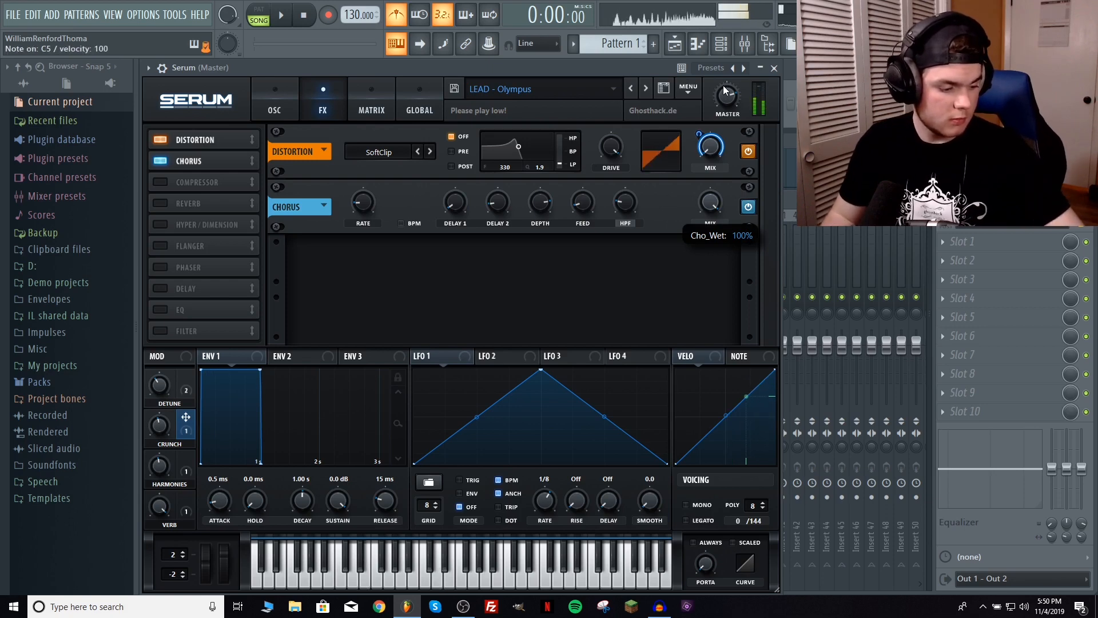
{"action": "left_click_drag", "start_coordinate": [723, 85], "coordinate": [716, 196]}
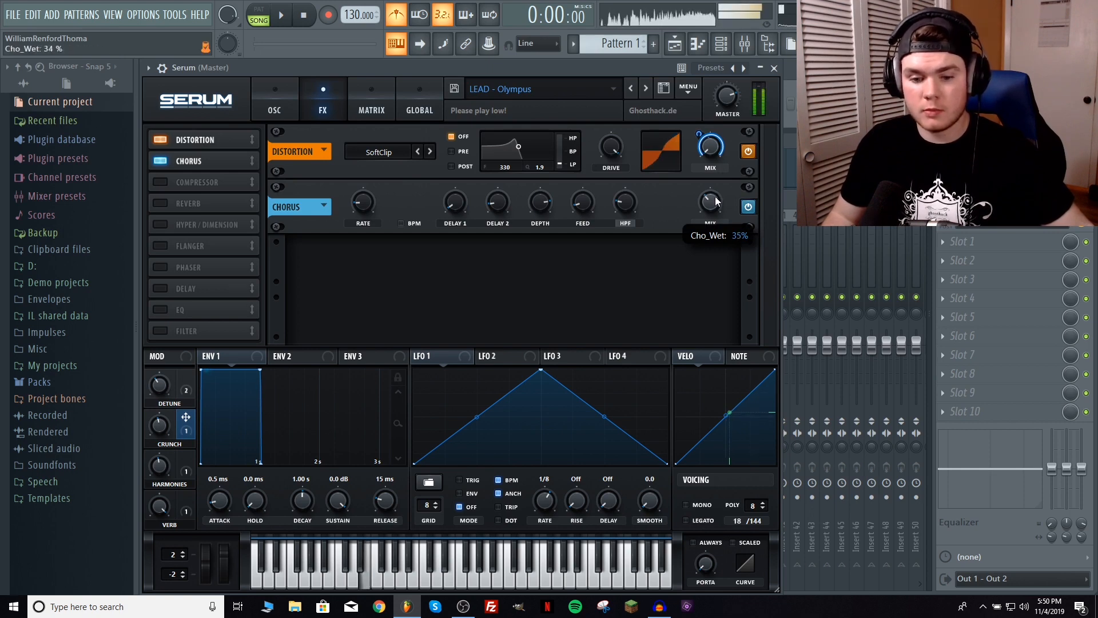
{"action": "left_click_drag", "start_coordinate": [715, 200], "coordinate": [704, 187]}
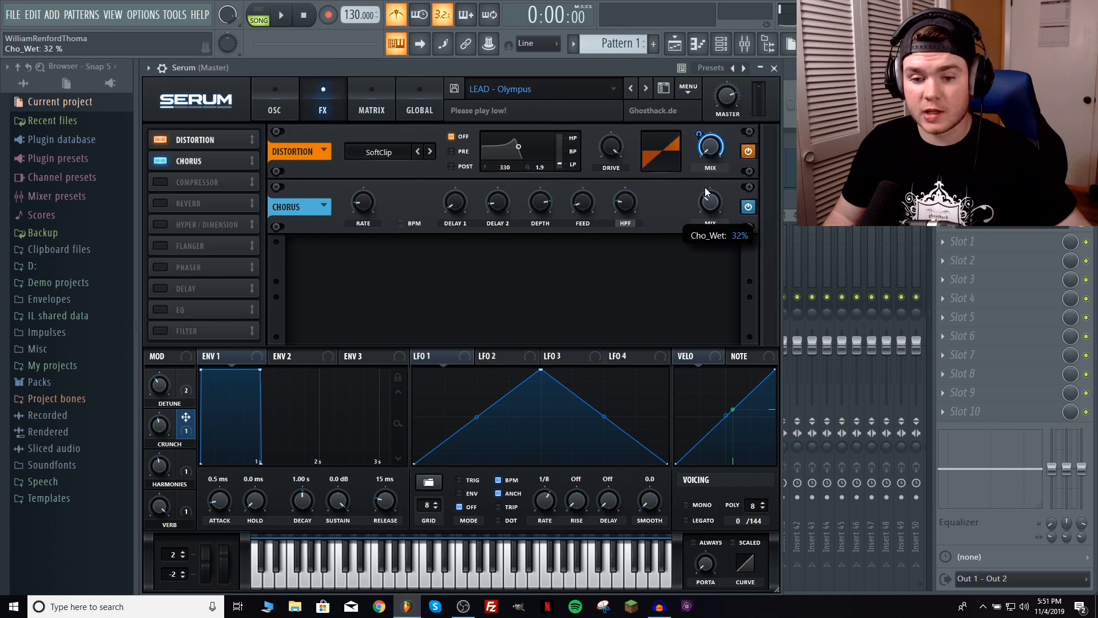
- Turn on the multiband Compressor and the Hall Reverb in the effects chain
{"action": "left_click", "coordinate": [160, 182]}
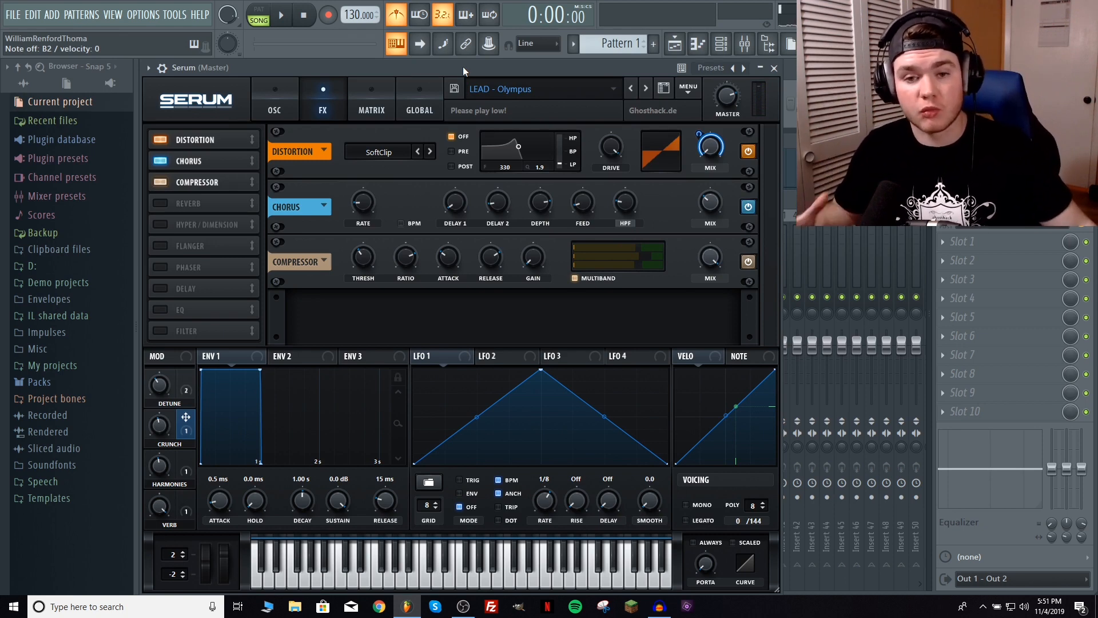
{"action": "left_click", "coordinate": [161, 204]}
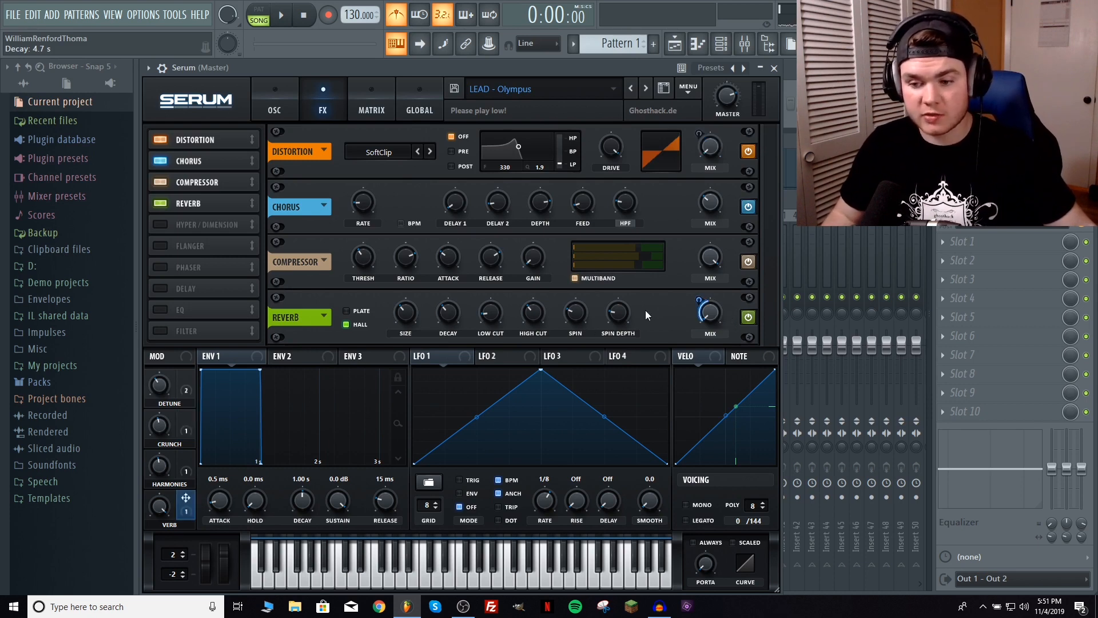
- Adjust the Verb macro's modulation amount on the reverb mix and sweep the macro up and back down
{"action": "mouse_move", "coordinate": [701, 303]}
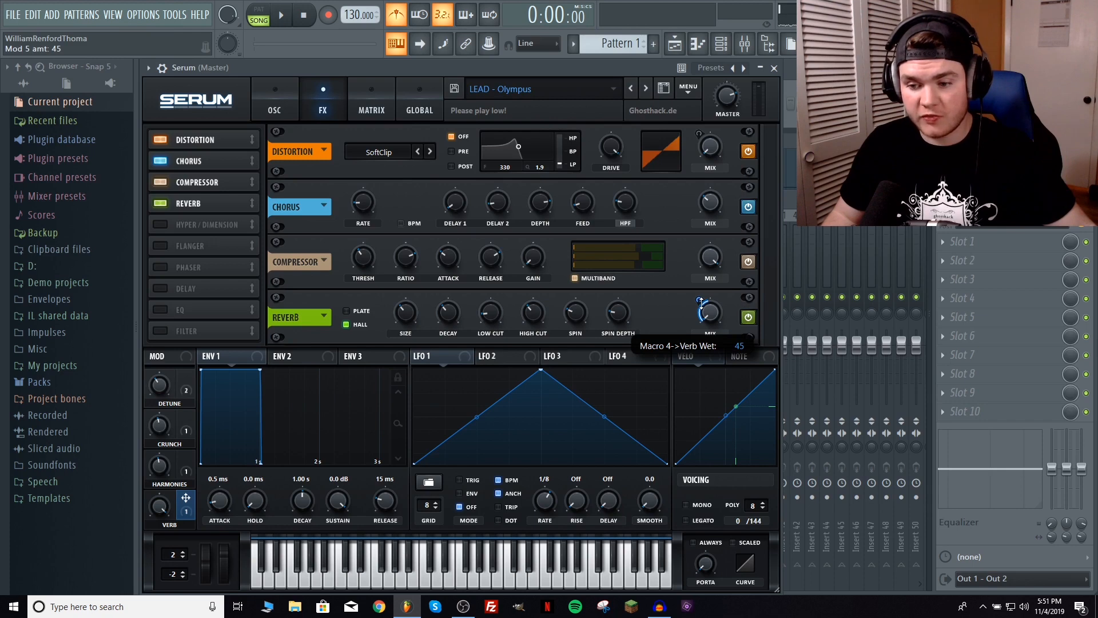
{"action": "left_click_drag", "start_coordinate": [698, 300], "coordinate": [698, 297]}
{"action": "left_click_drag", "start_coordinate": [172, 506], "coordinate": [190, 349]}
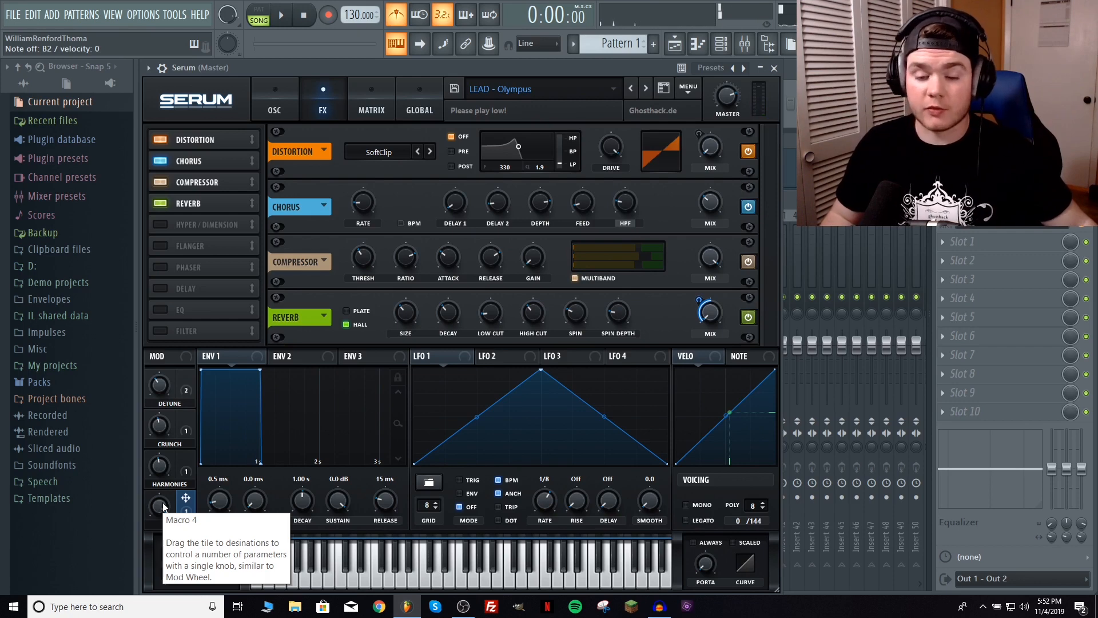
{"action": "left_click_drag", "start_coordinate": [163, 506], "coordinate": [161, 543]}
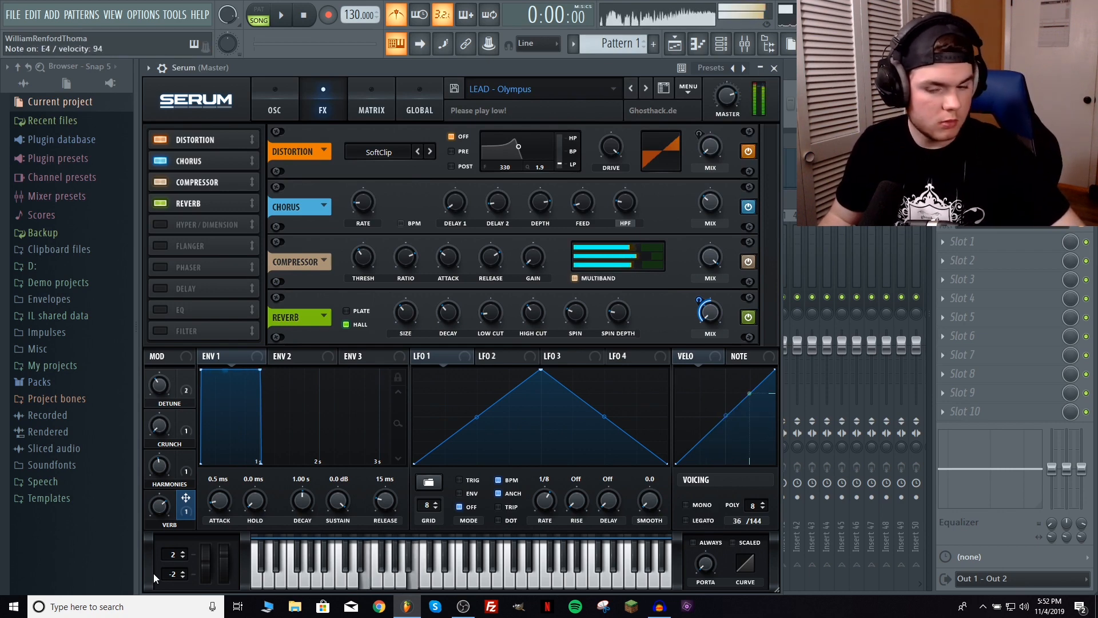
- Try mono legato voicing with a portamento time of 136 ms
{"action": "left_click", "coordinate": [686, 505]}
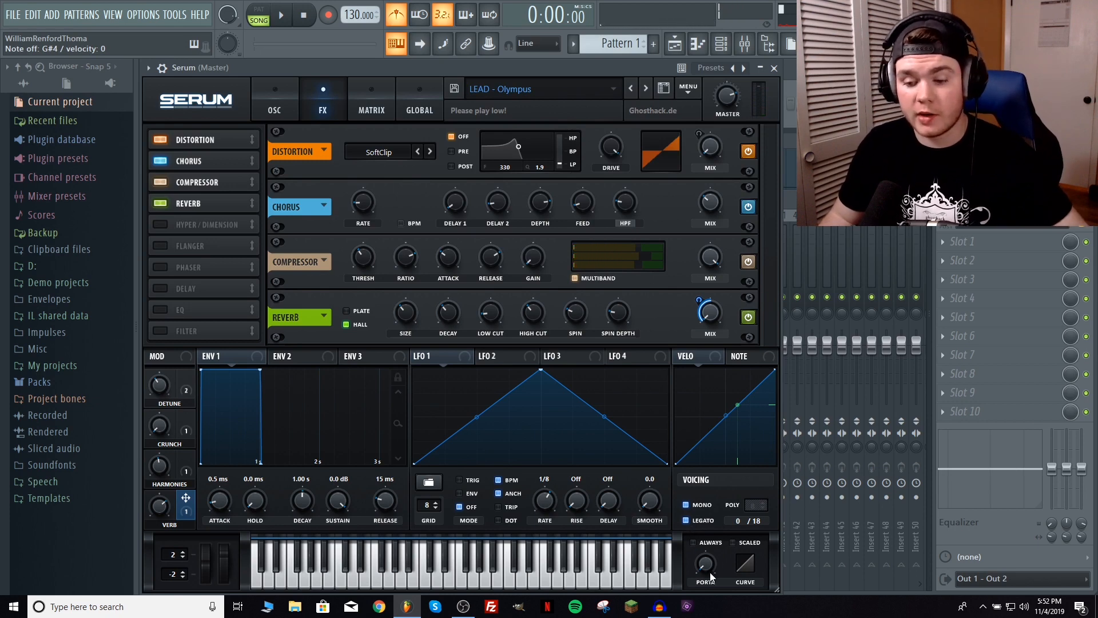
{"action": "left_click_drag", "start_coordinate": [709, 574], "coordinate": [713, 526]}
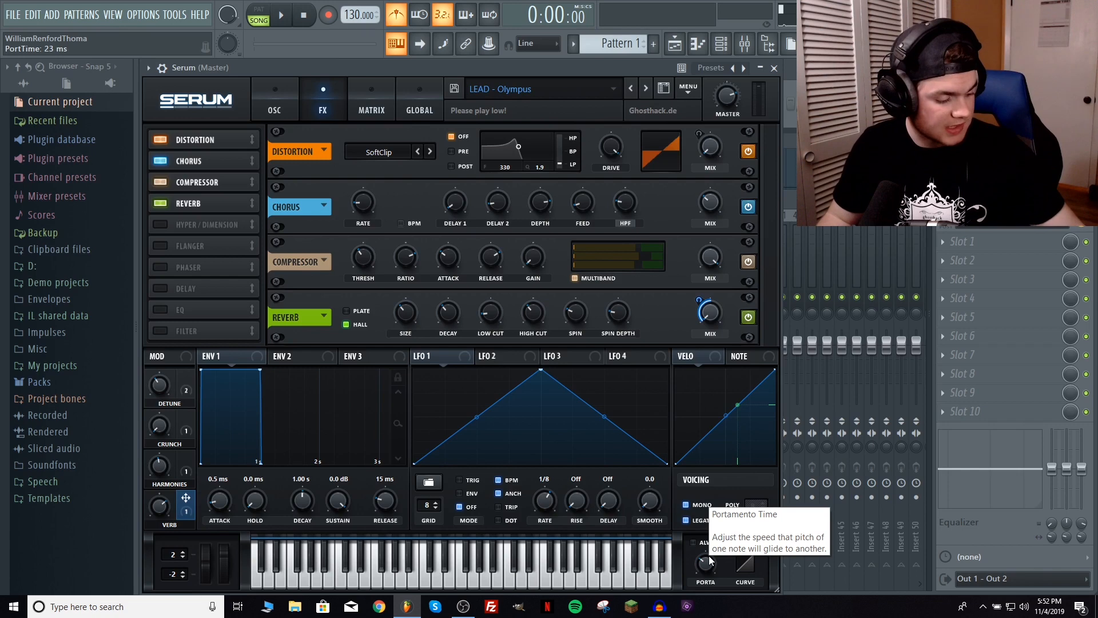
{"action": "left_click_drag", "start_coordinate": [705, 585], "coordinate": [709, 556]}
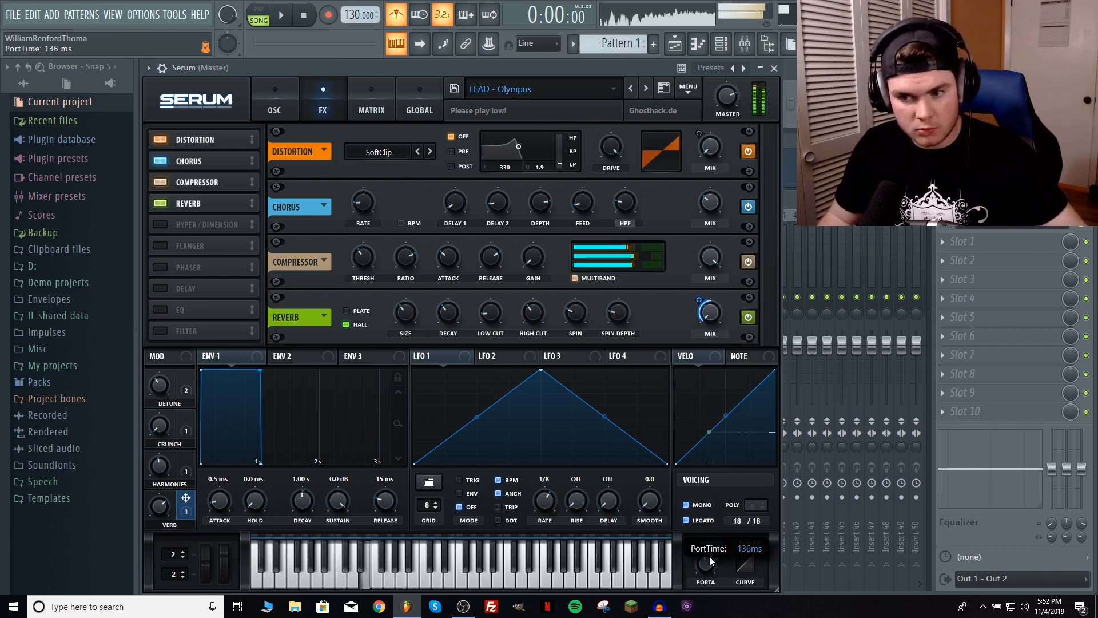
- Compare the sound with oscillator A, oscillator B and the filter each switched off and back on
{"action": "left_click", "coordinate": [284, 91]}
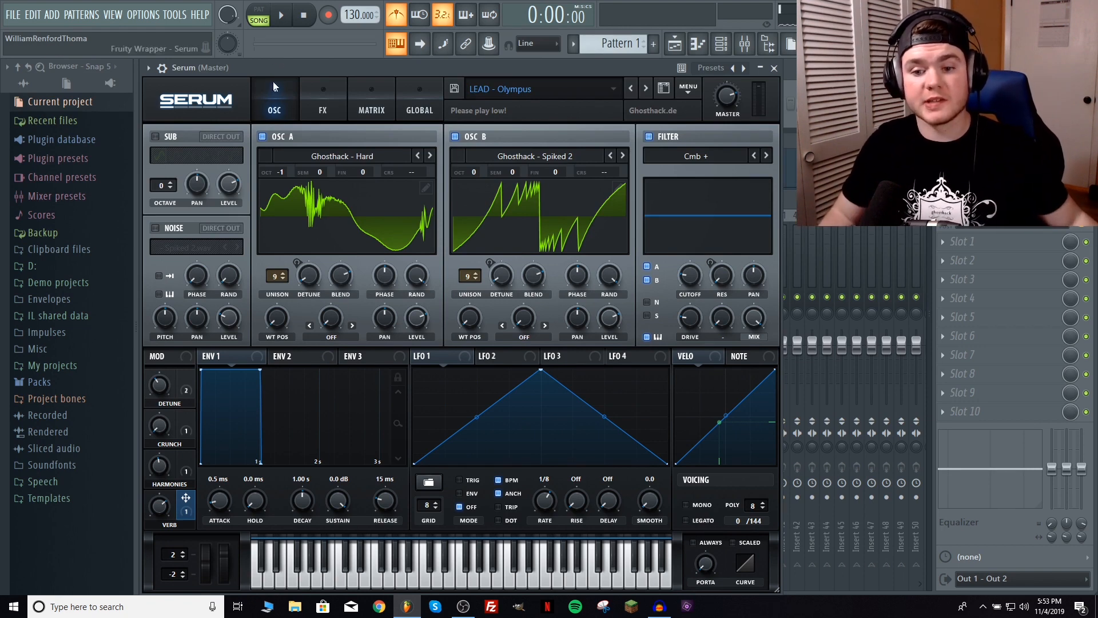
{"action": "left_click", "coordinate": [270, 136]}
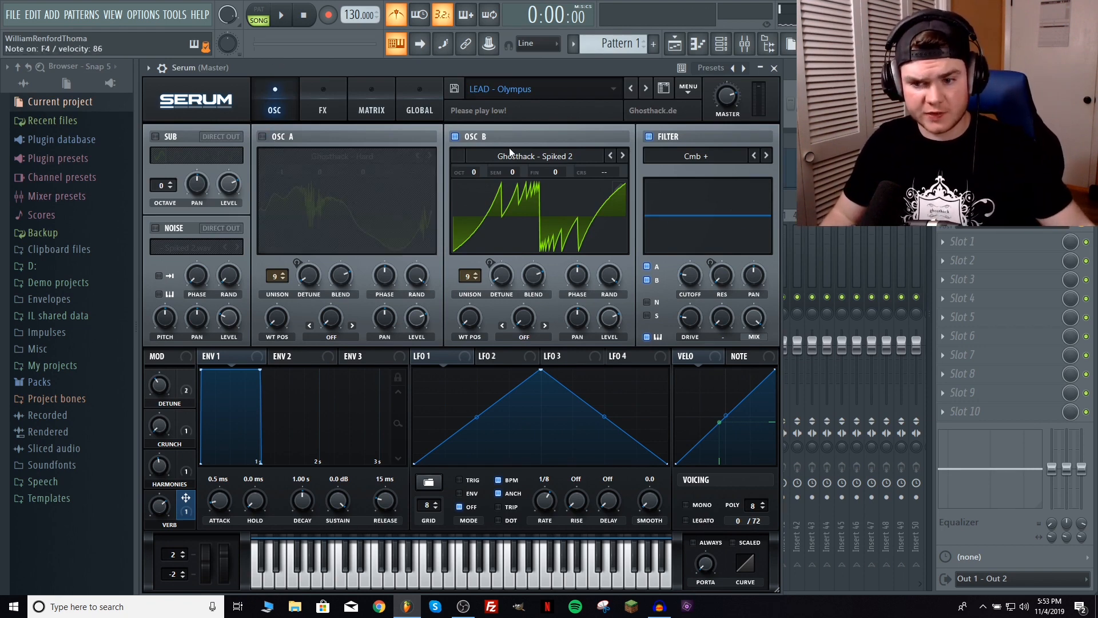
{"action": "left_click", "coordinate": [278, 135]}
{"action": "left_click", "coordinate": [466, 138]}
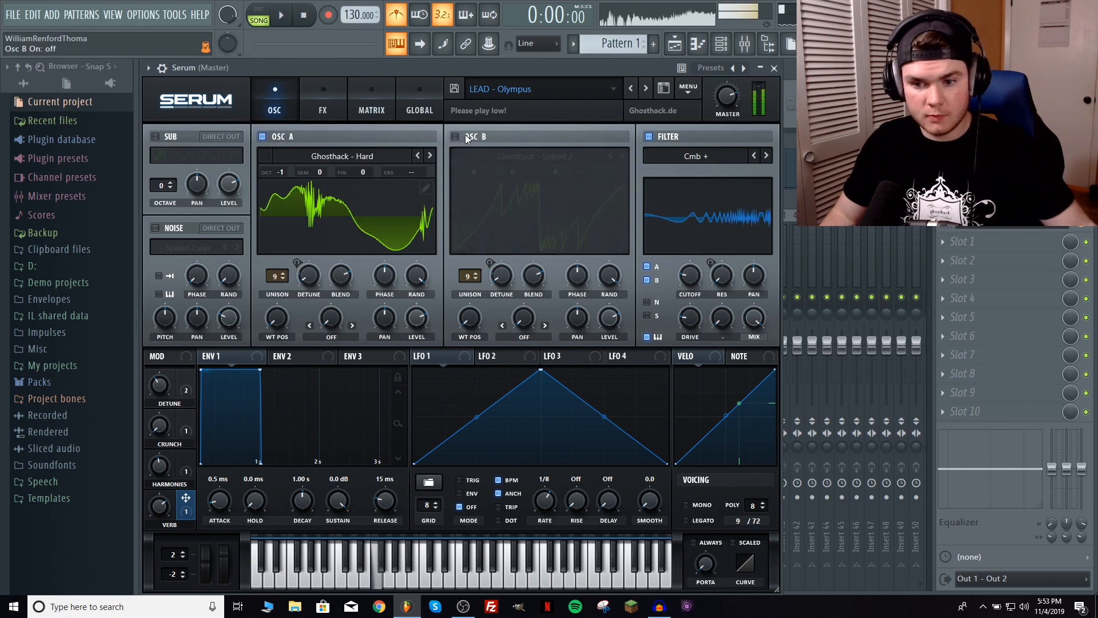
{"action": "left_click", "coordinate": [466, 137]}
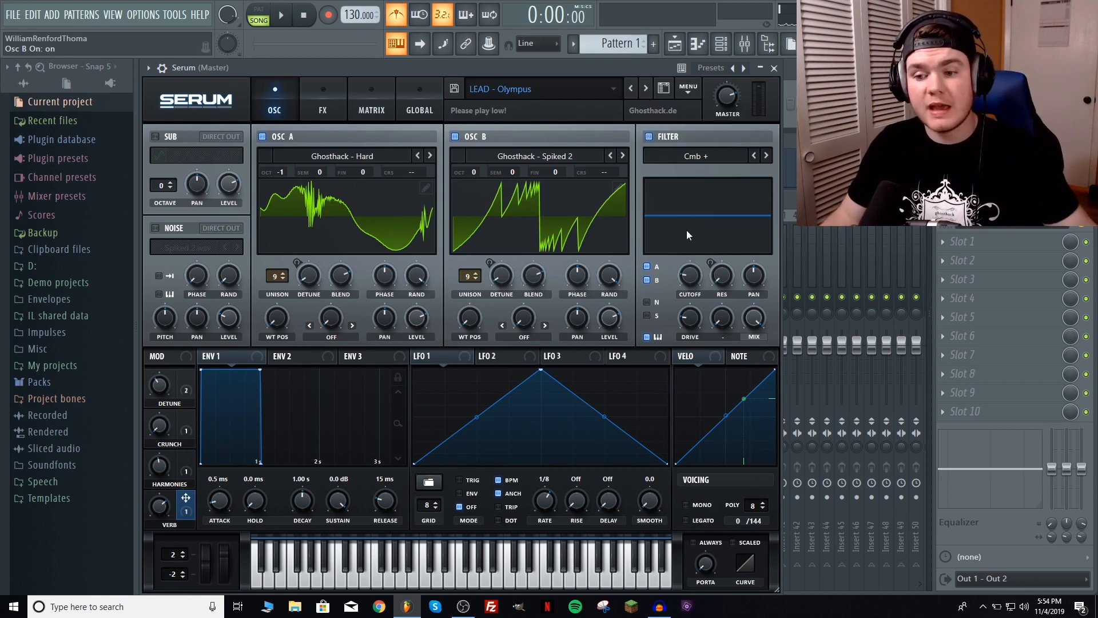
{"action": "left_click", "coordinate": [654, 138]}
{"action": "left_click", "coordinate": [654, 137]}
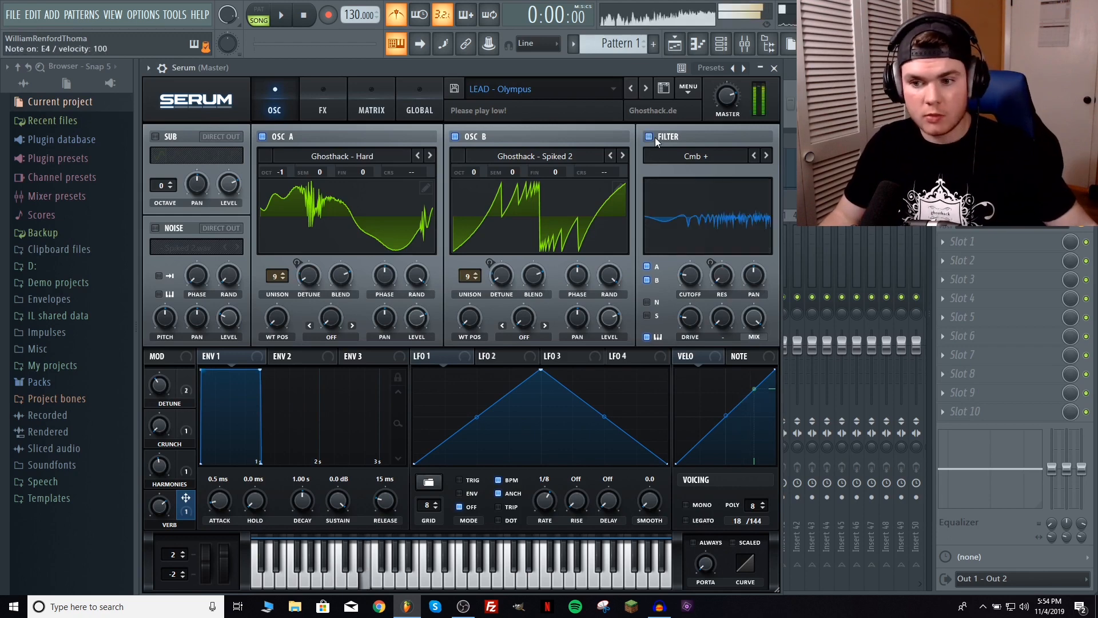